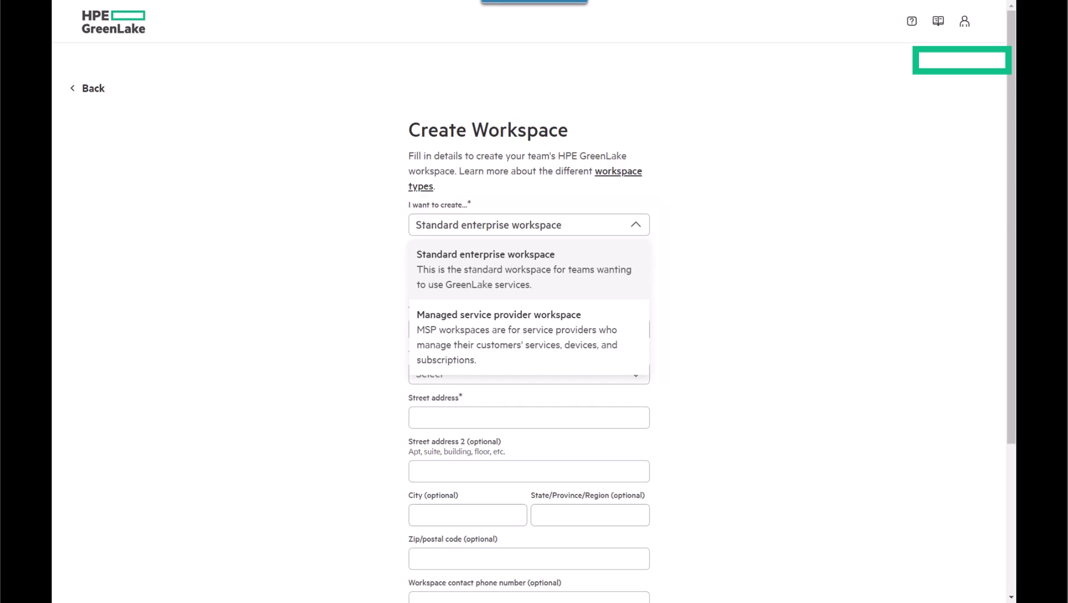
Step: Keep the Standard enterprise workspace type, enter the workspace name, and set the country to India
key(Escape)
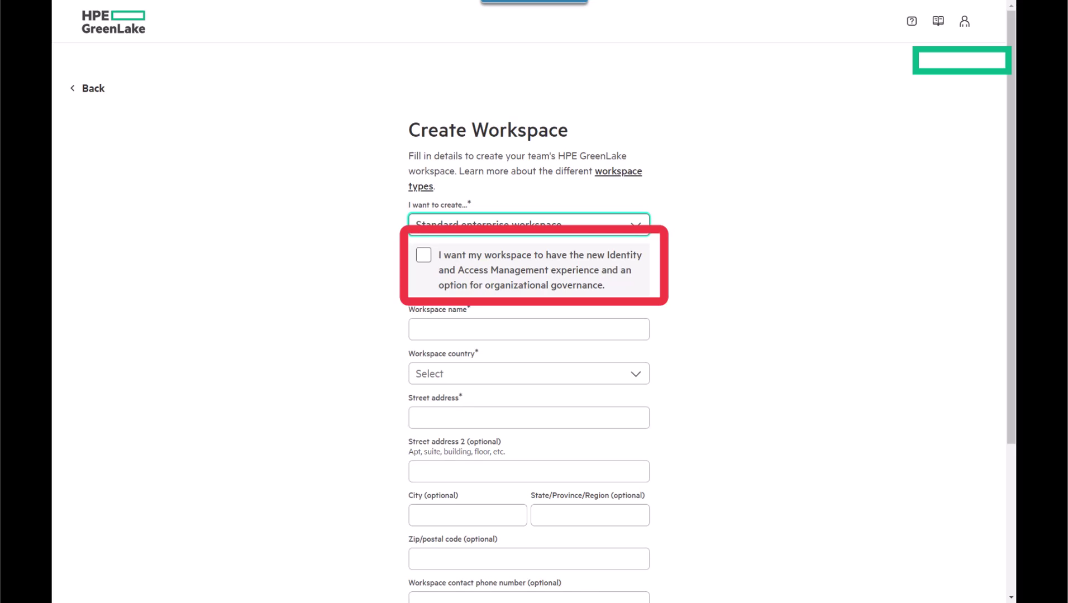
click(529, 329)
text(Karan's Workspace)
click(528, 373)
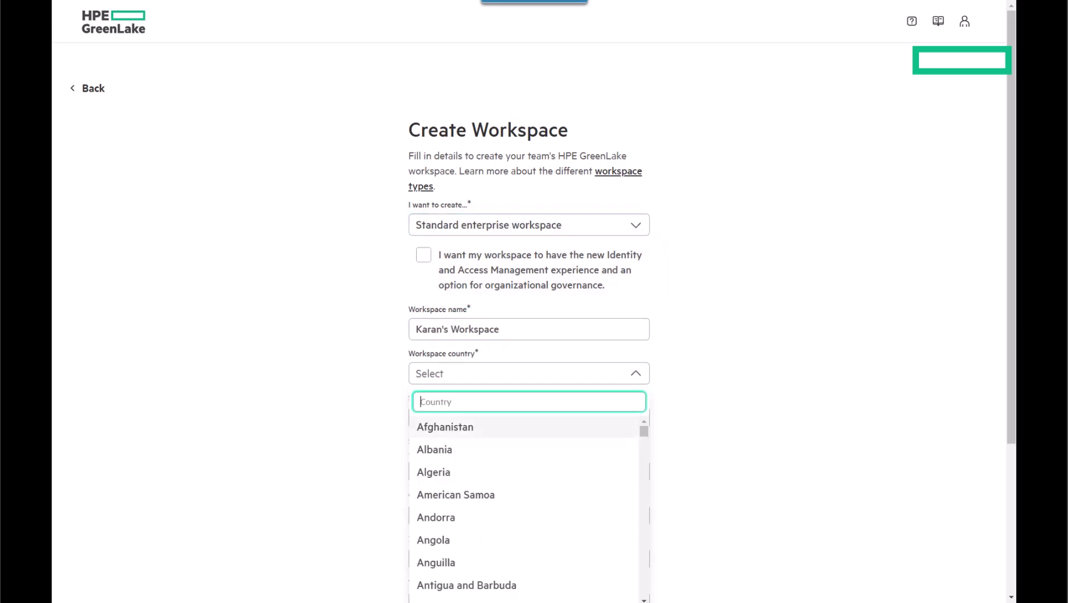
click(529, 402)
text(India)
click(528, 450)
Step: Enter 'HPE Way' as the street address and accept the legal terms
click(529, 418)
text(HPE Way)
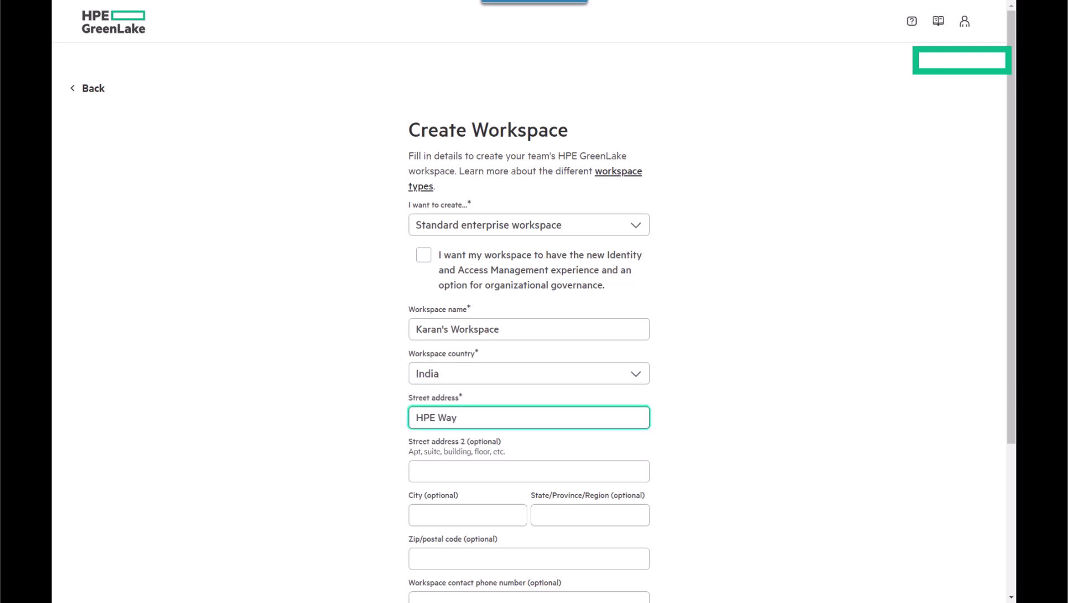
scroll(528, 335, down, 4)
click(422, 472)
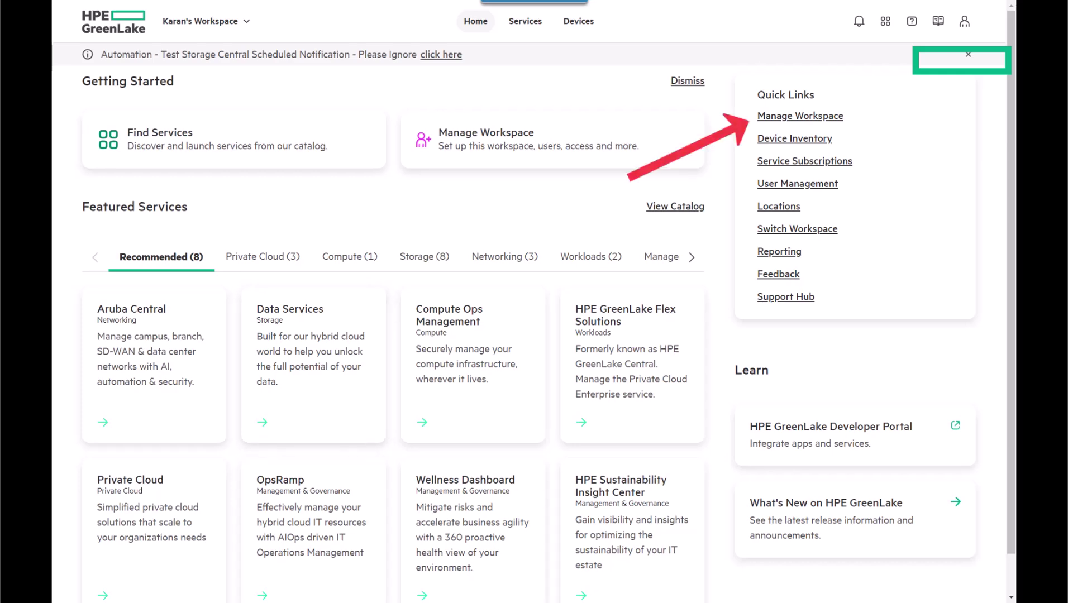
Step: Go through Manage Workspace and Workspace identity & access to the Roles & Permissions page
click(800, 116)
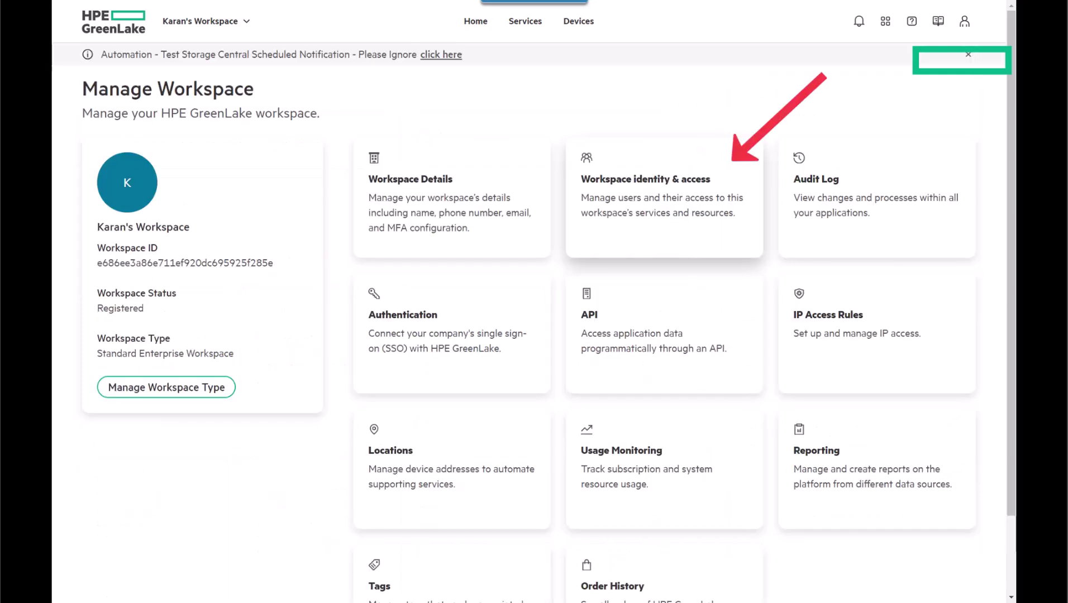
click(664, 196)
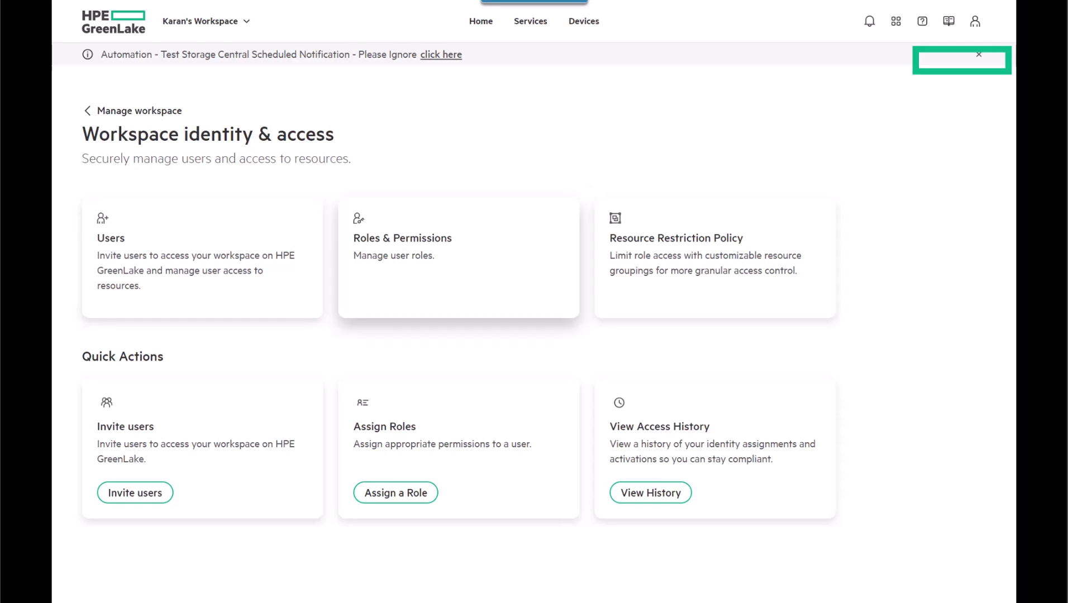
click(458, 257)
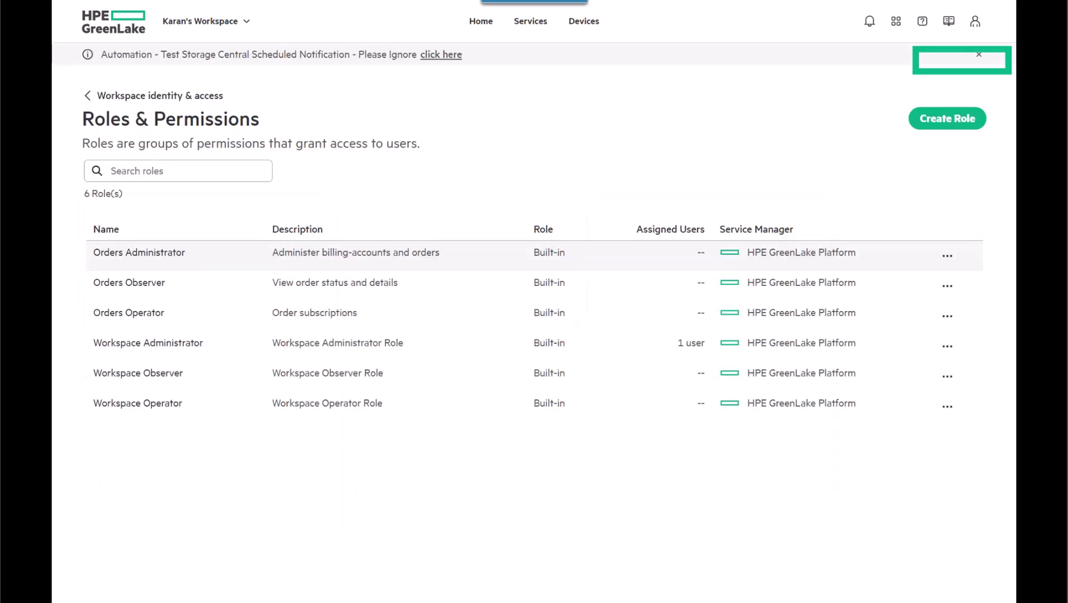
Step: Read the 'Learn about roles' help article, then open View all documentation in HPE Support Center
click(922, 20)
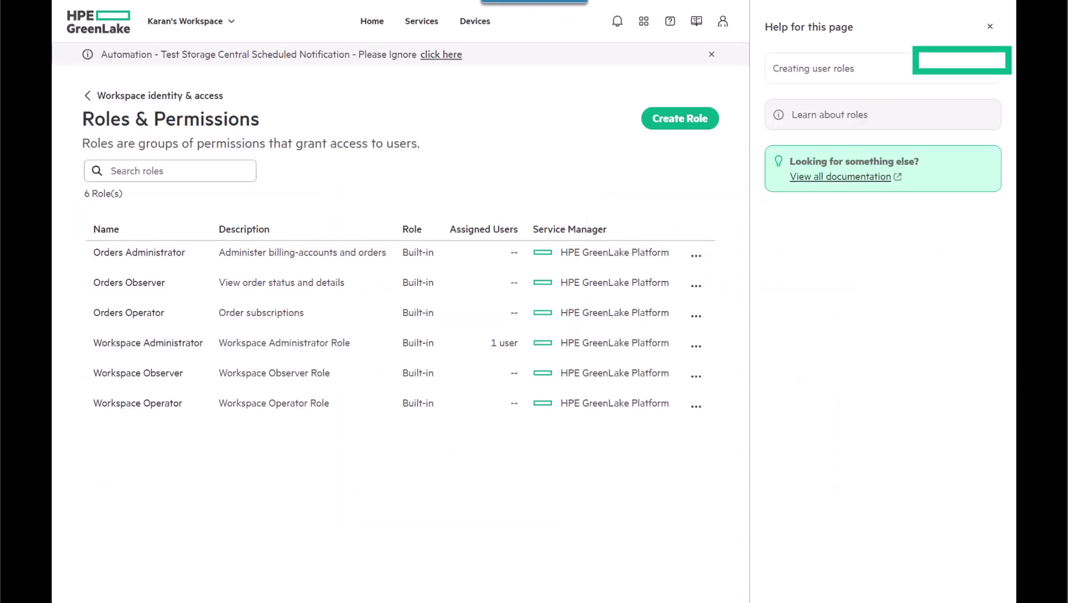
click(830, 114)
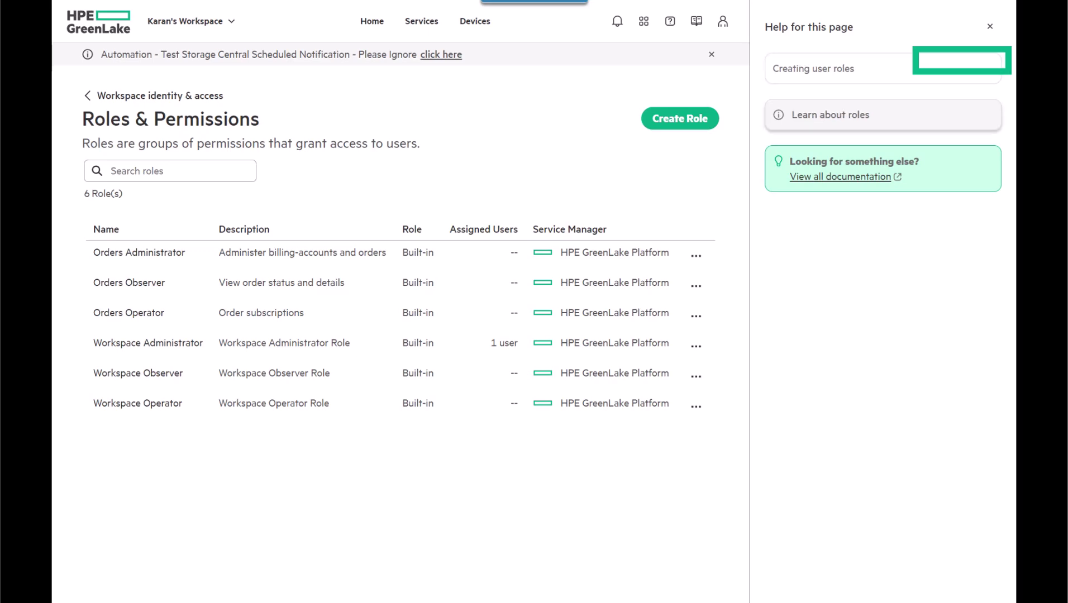
scroll(890, 301, down, 8)
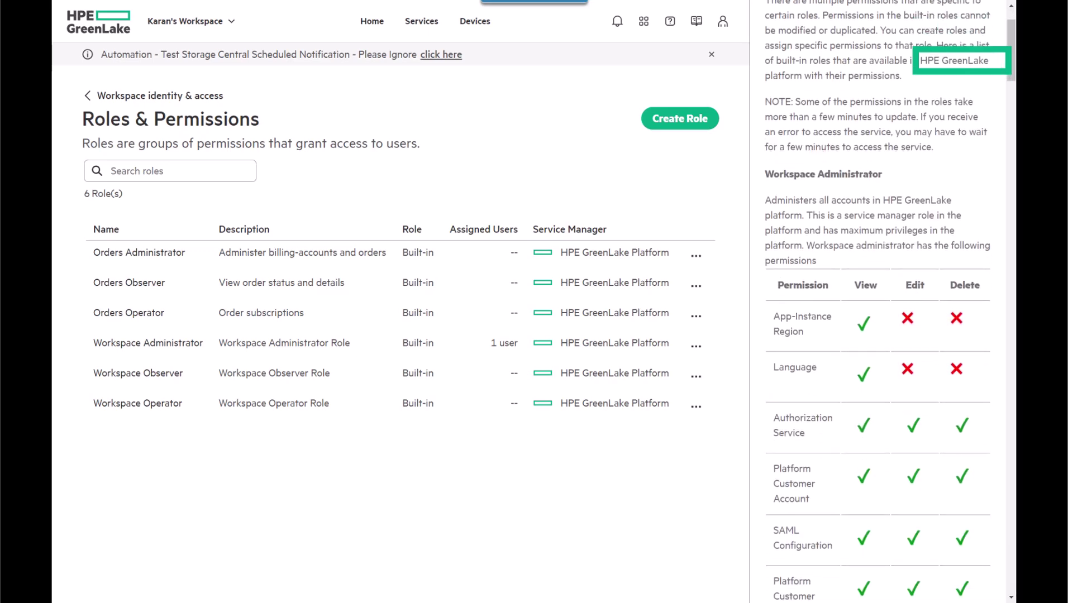
scroll(890, 301, down, 18)
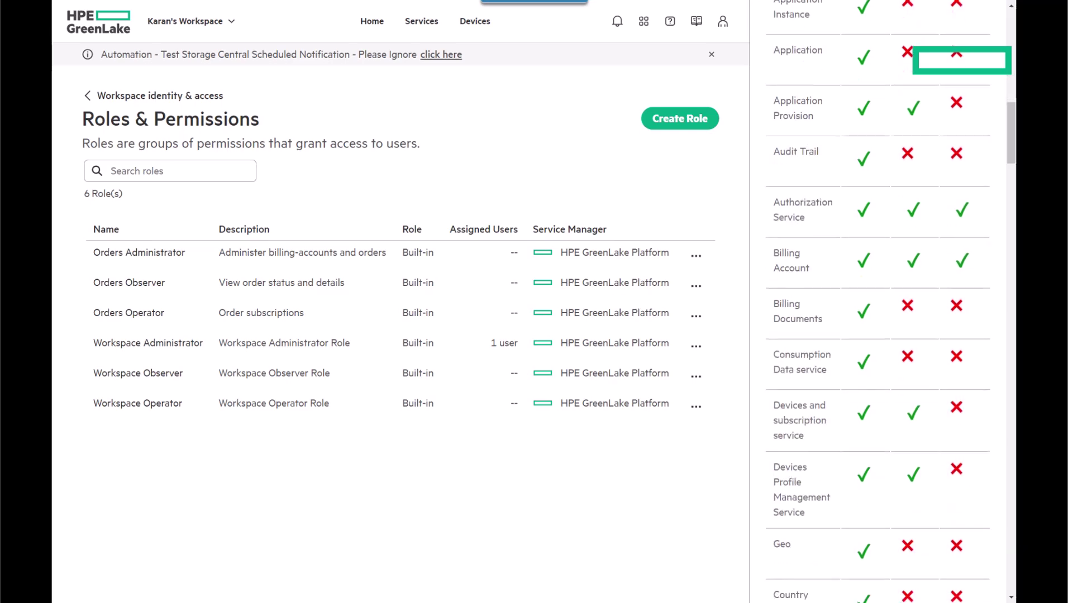
scroll(877, 302, down, 5)
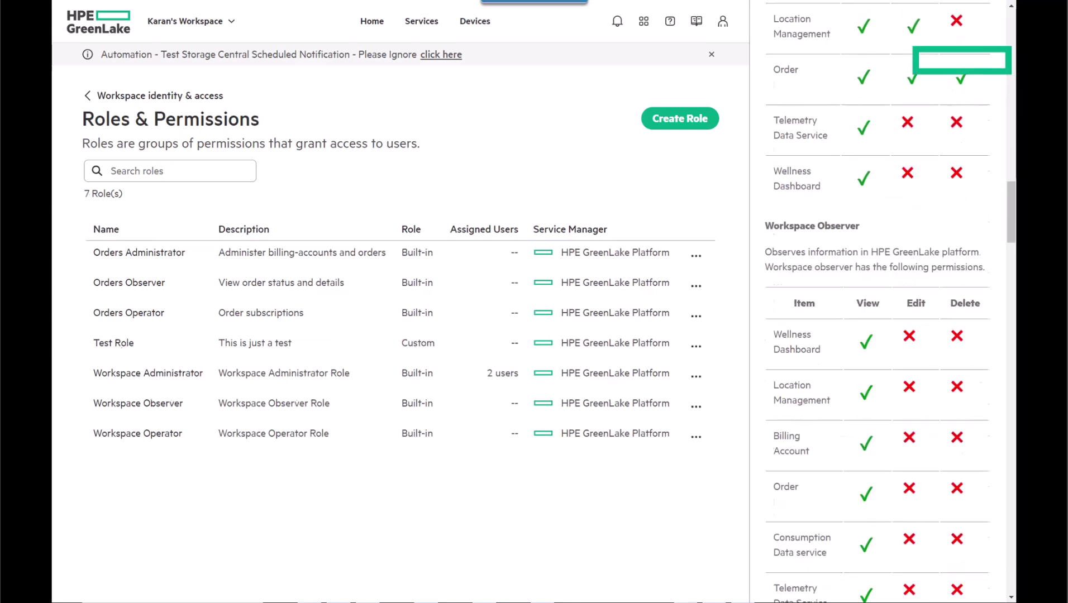
scroll(890, 302, up, 20)
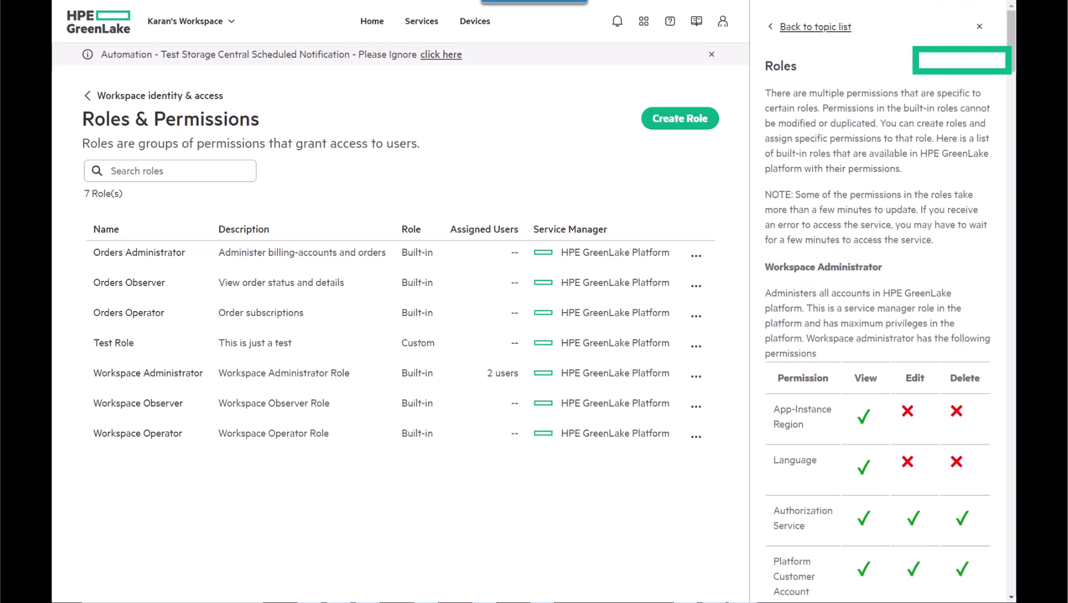
click(815, 26)
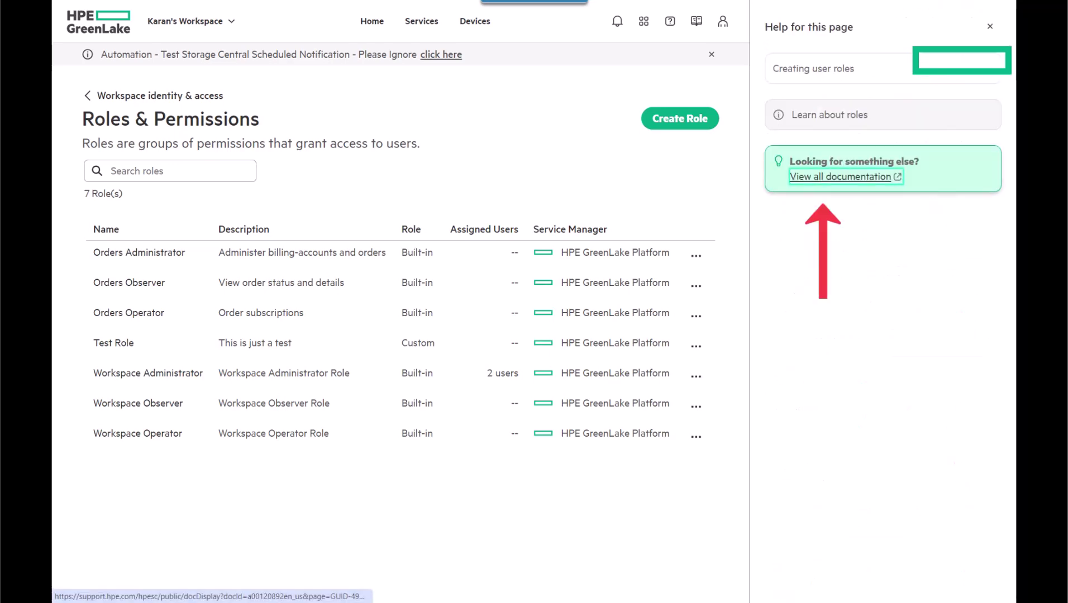
click(840, 177)
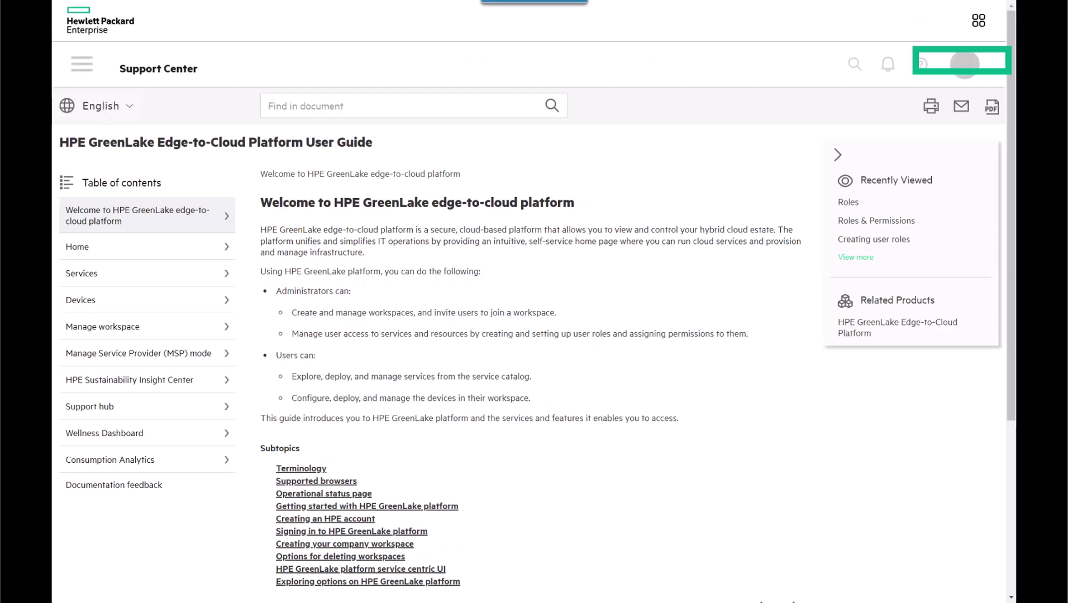
Step: Search the guide for 'User roles' and review the Roles article's built-in permissions table
text(User roles)
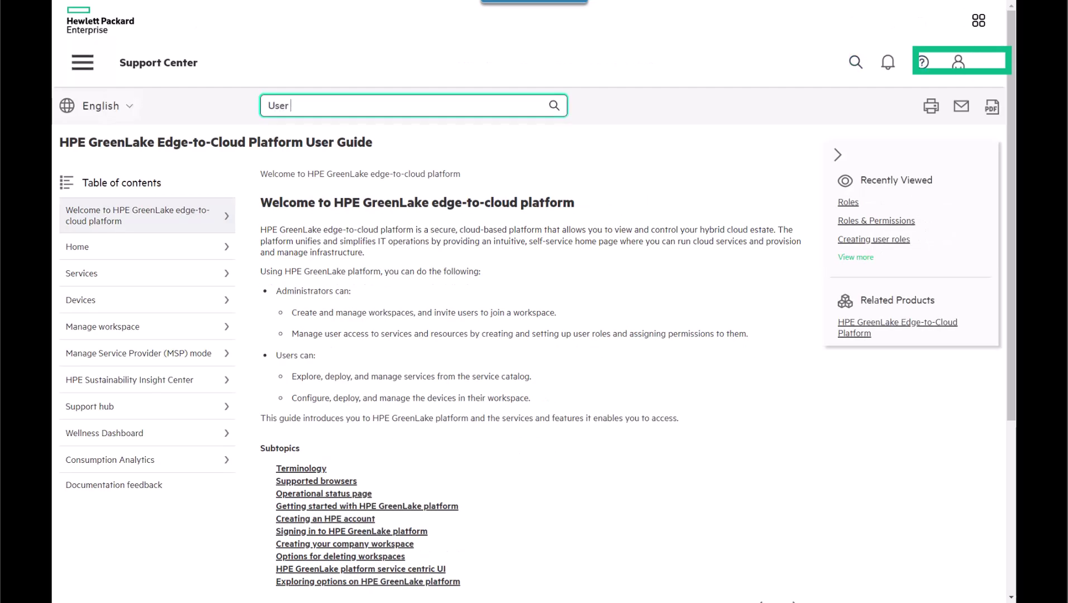
key(Return)
scroll(534, 335, down, 2)
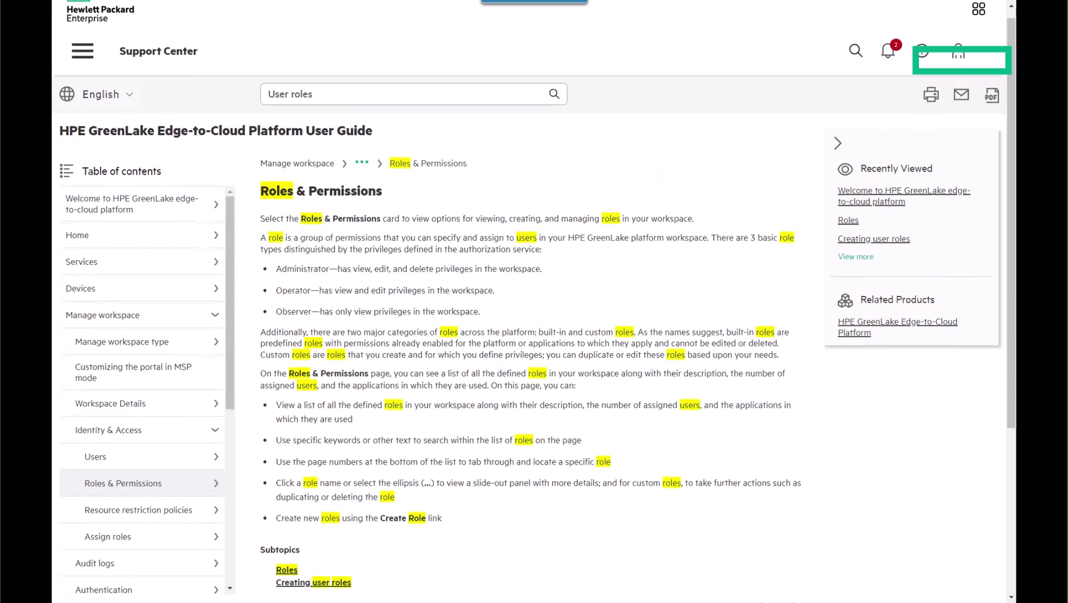
click(287, 487)
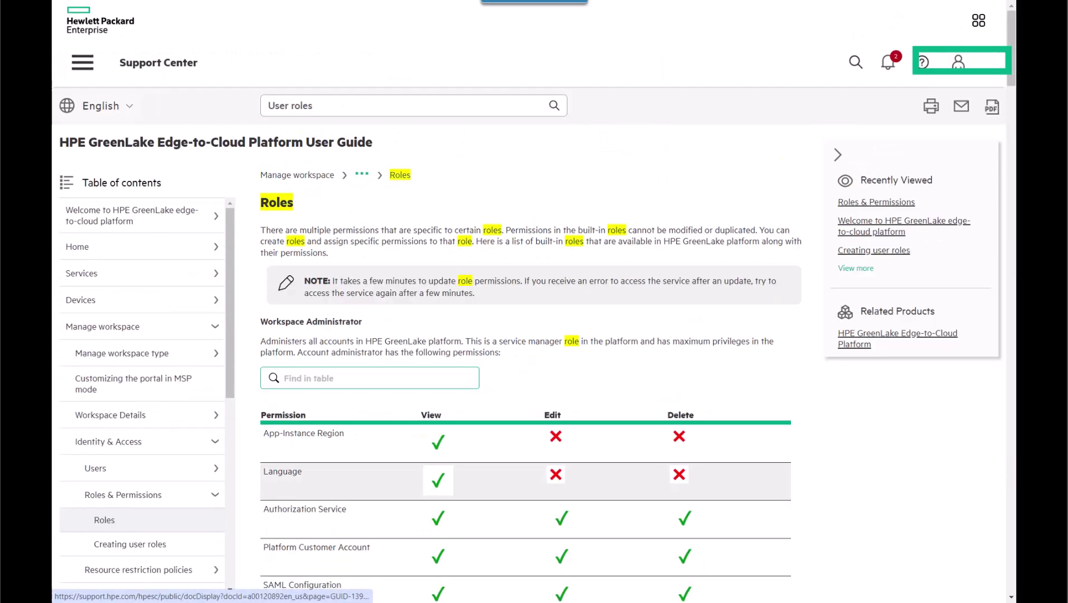
scroll(287, 488, down, 5)
scroll(525, 446, down, 15)
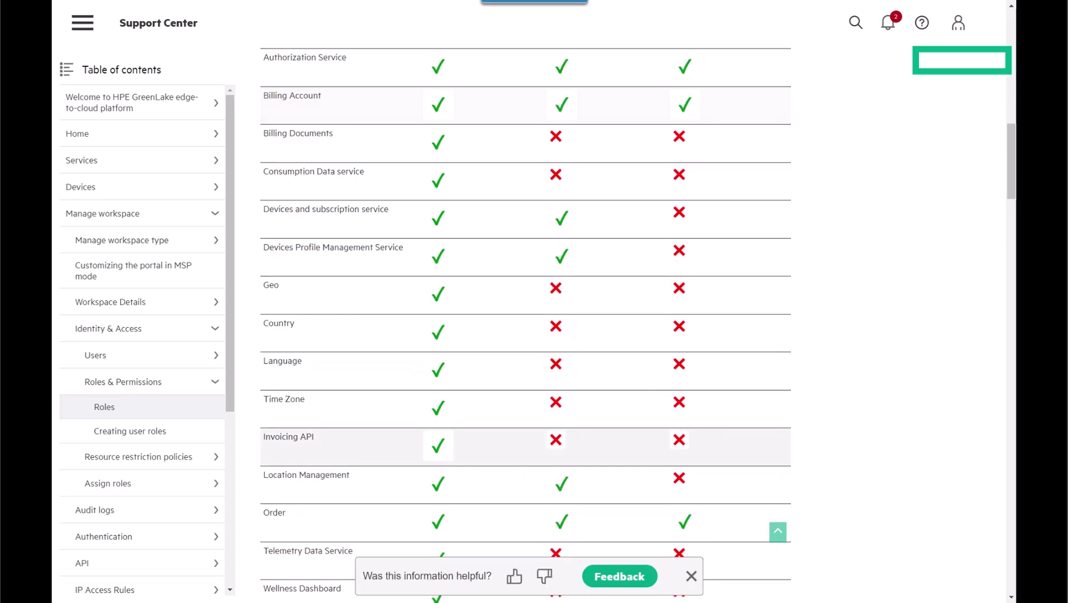
scroll(525, 447, up, 6)
scroll(525, 335, up, 8)
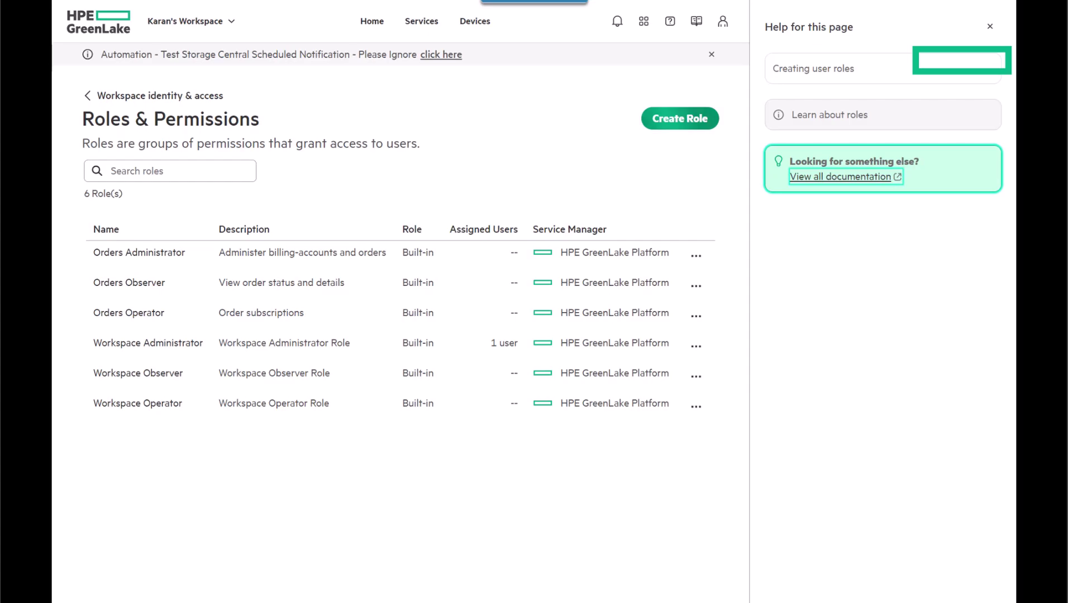
Step: Start an HPE GreenLake Platform role named 'Test Role' with description 'This is just a test'
click(679, 118)
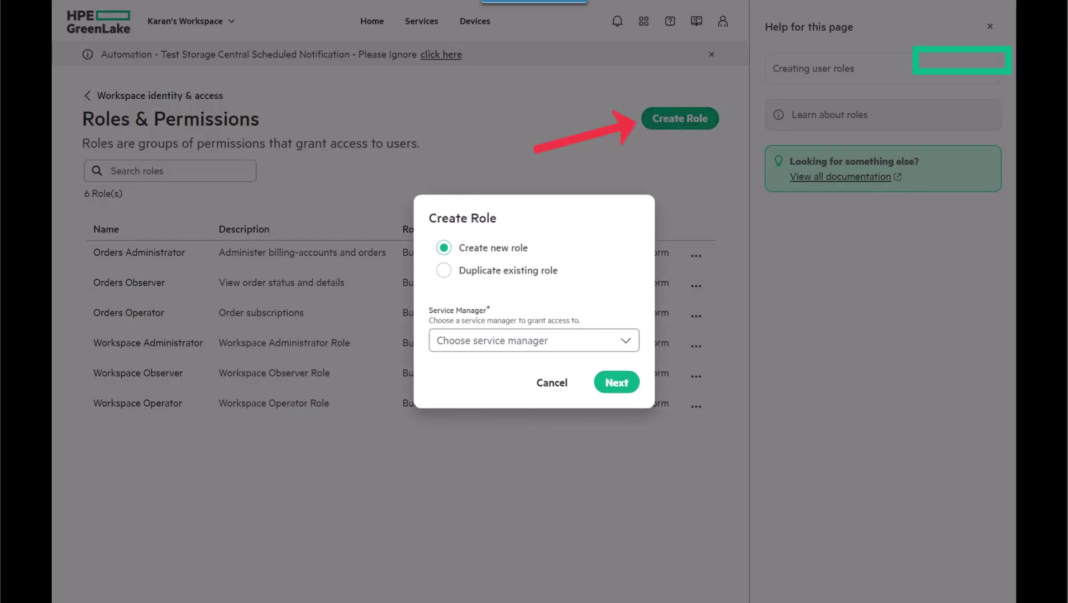
click(534, 340)
click(520, 369)
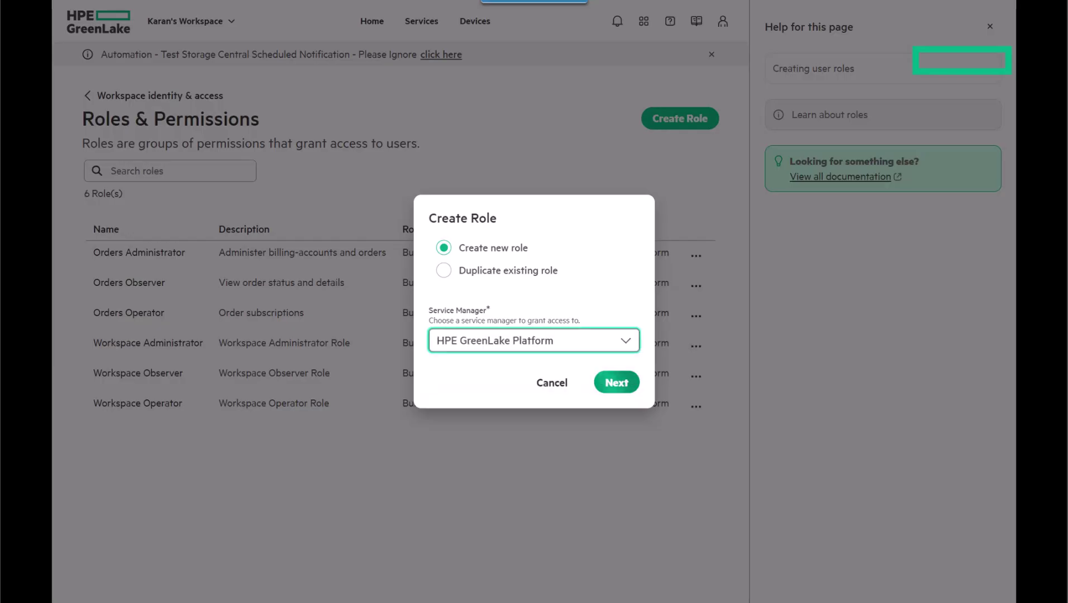
click(616, 382)
click(280, 231)
text(Test Role)
click(279, 295)
text(This is just a test)
Step: Add Api-group and Application-Instance permissions, plus Edit on Devices and Subscription Service
click(612, 361)
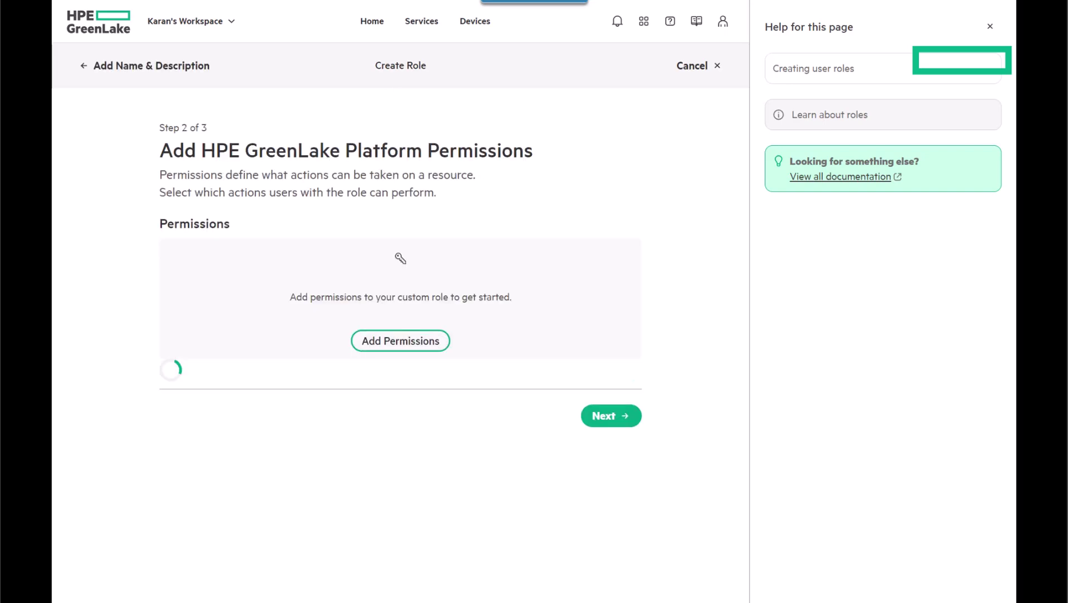
click(400, 340)
click(336, 151)
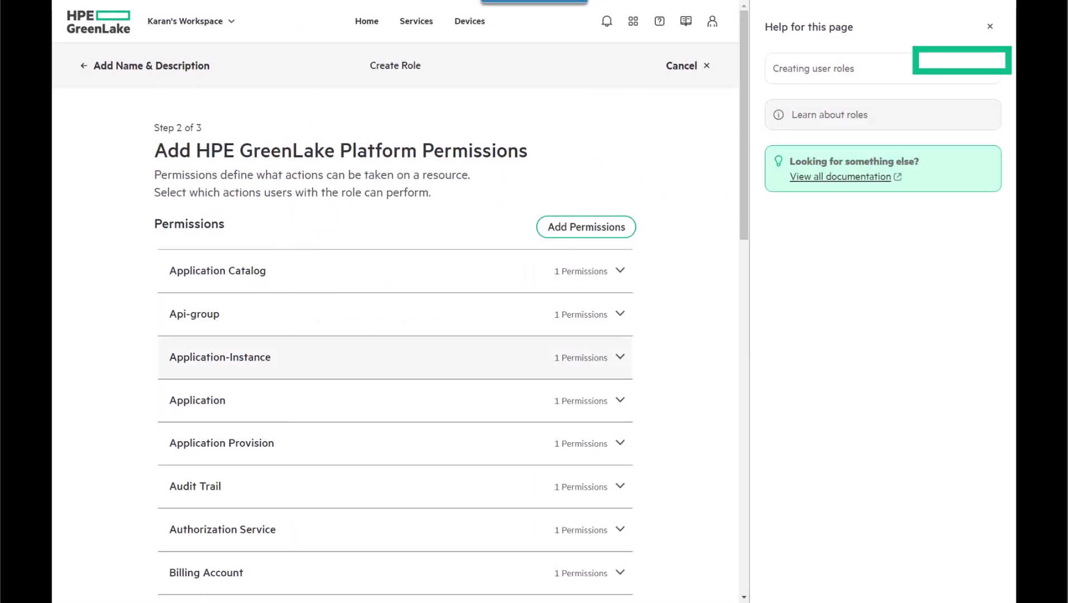
click(391, 314)
click(391, 391)
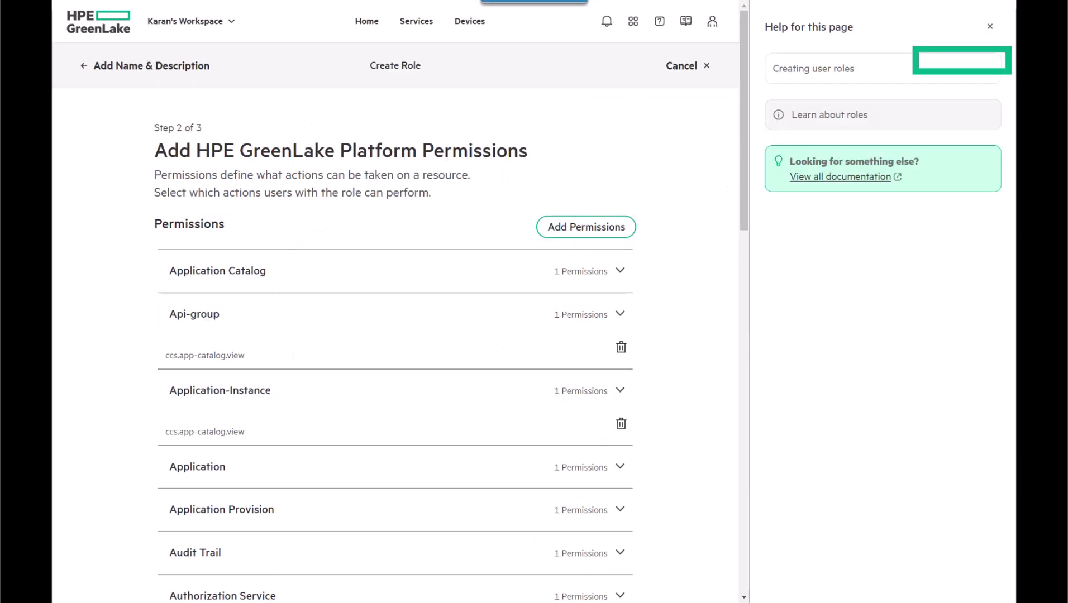
click(586, 227)
click(360, 290)
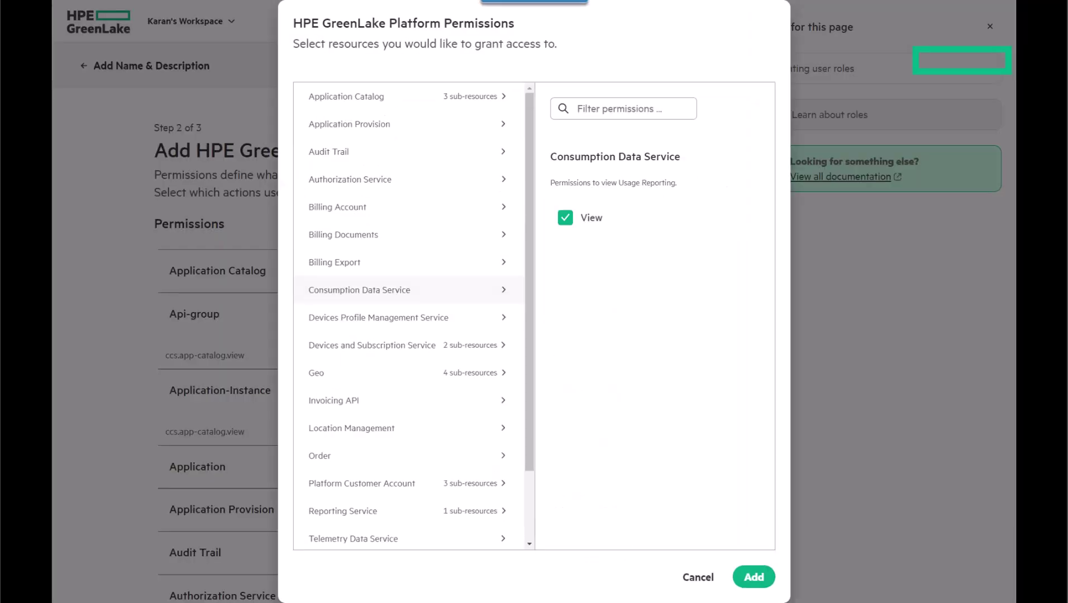
click(357, 351)
click(545, 217)
click(753, 576)
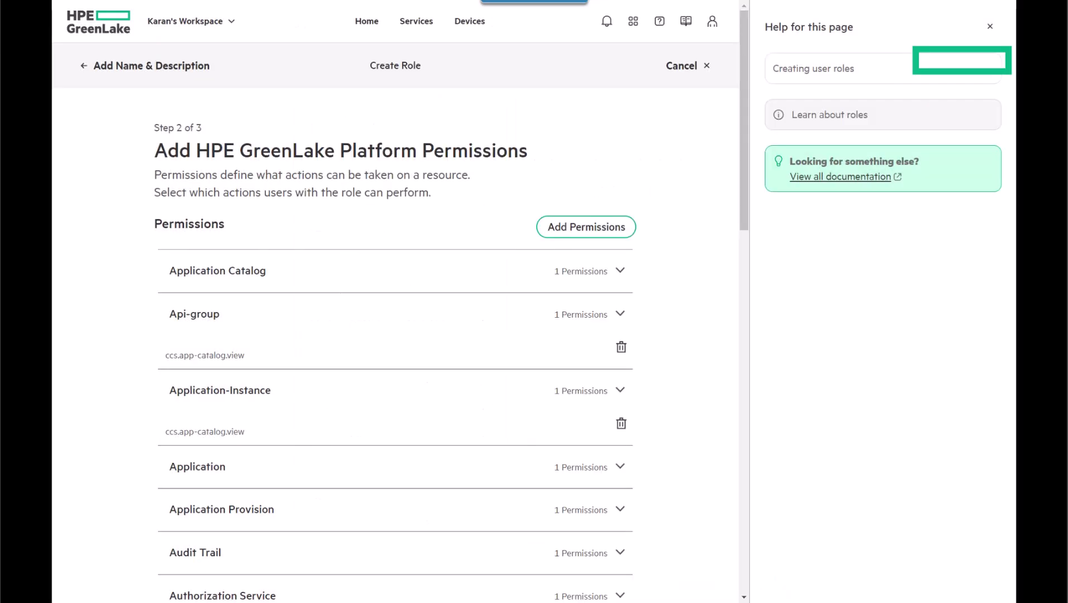
Step: Review the Test Role settings and finish creating the role
scroll(397, 335, down, 10)
click(596, 575)
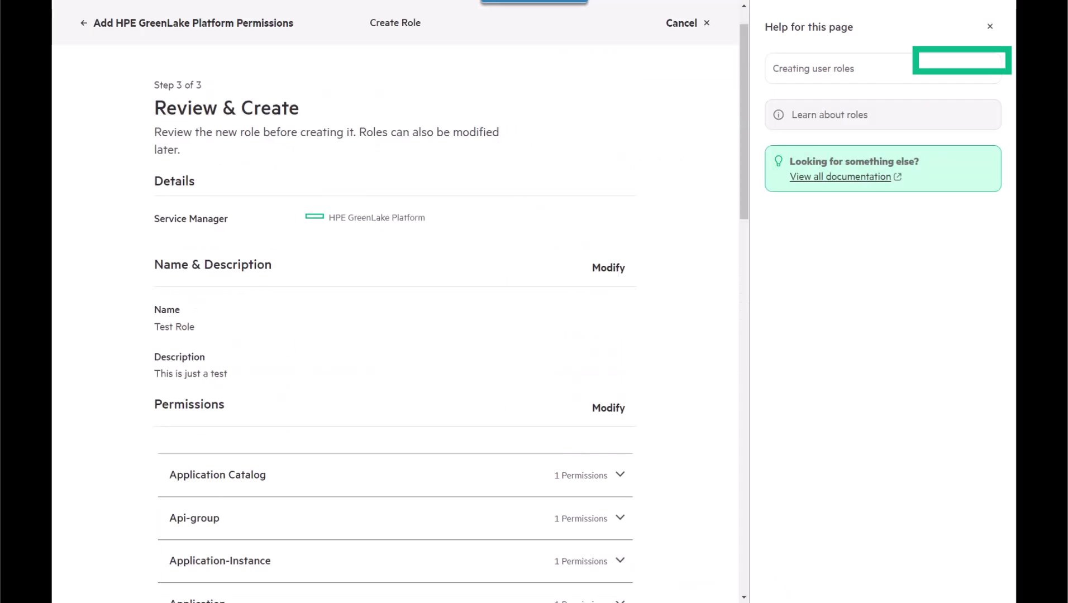
scroll(396, 335, down, 1)
scroll(397, 335, down, 15)
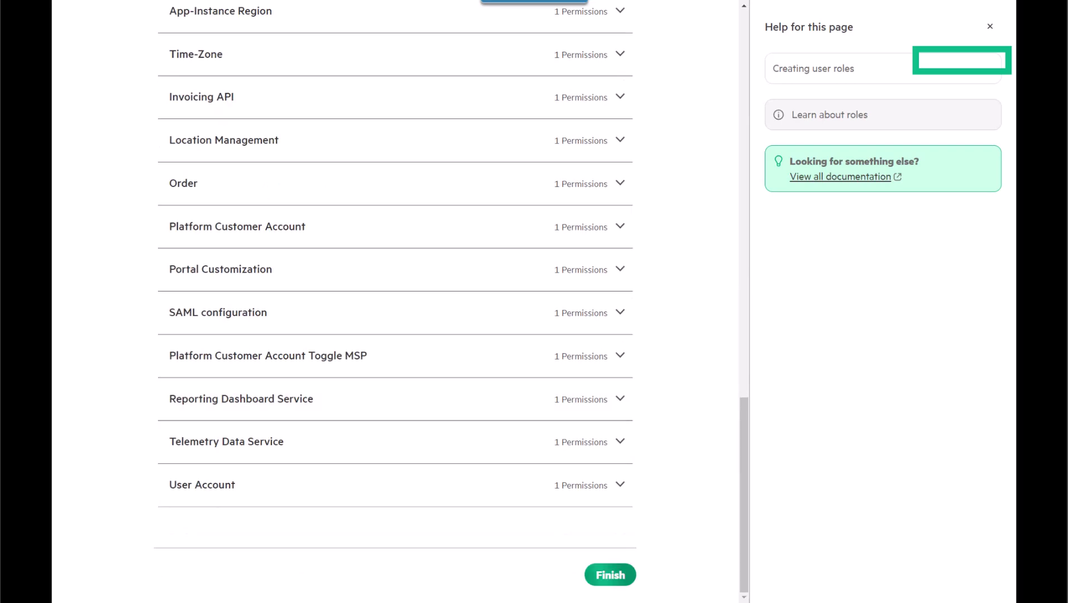
click(610, 575)
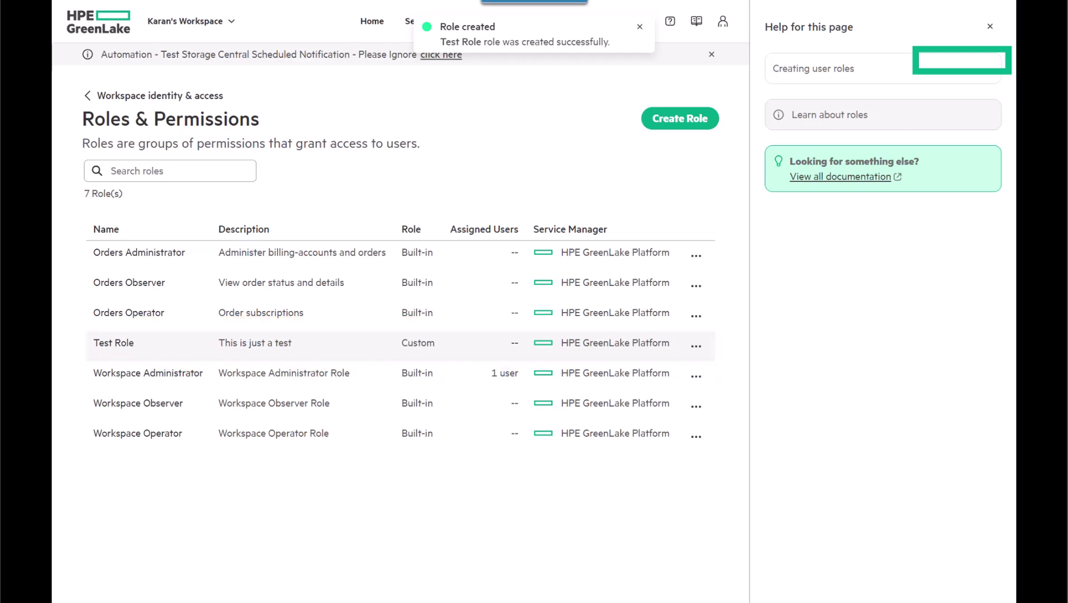
Step: From the workspace's Users list, start an invite and enter the second user's e-mail address
click(160, 95)
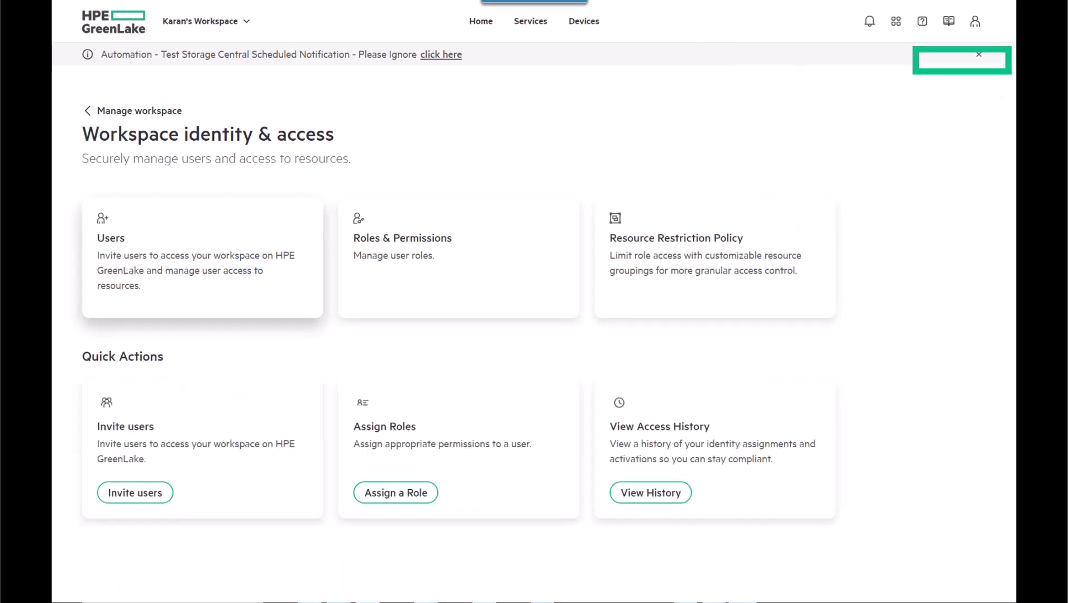
click(168, 256)
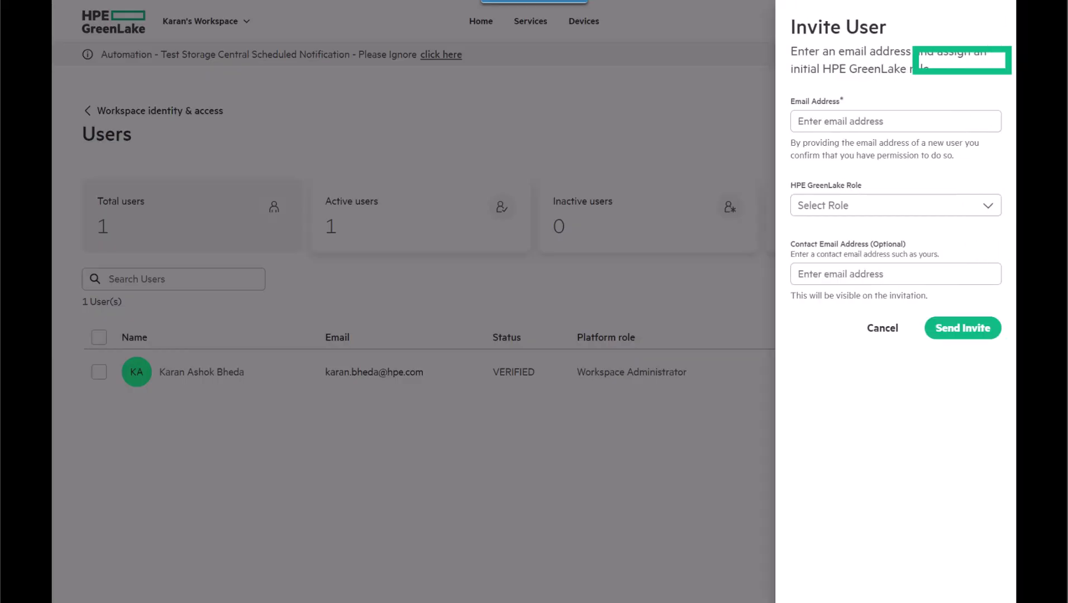
click(895, 121)
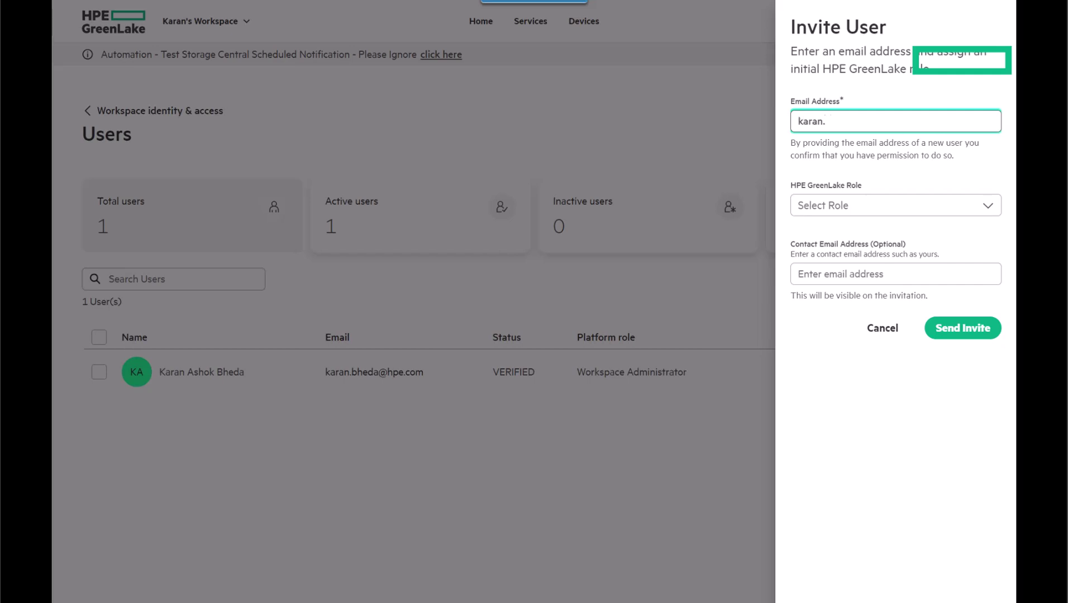
Step: Assign the Orders Administrator role, send the invite, and launch the workspace from the invitation
key(Tab)
key(Down)
key(Down)
key(Up)
key(Return)
key(Return)
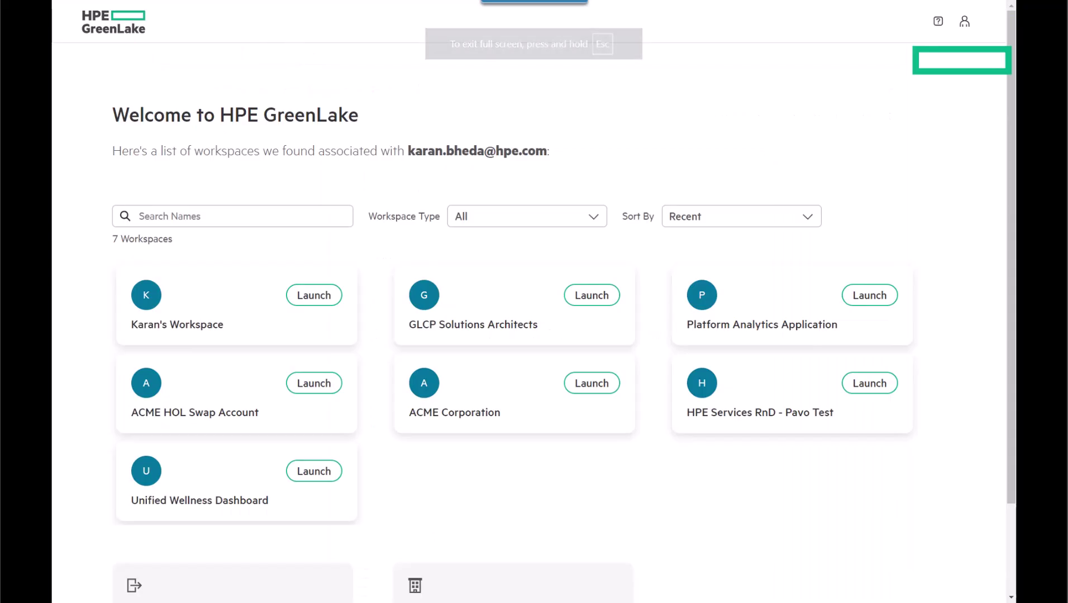
click(314, 295)
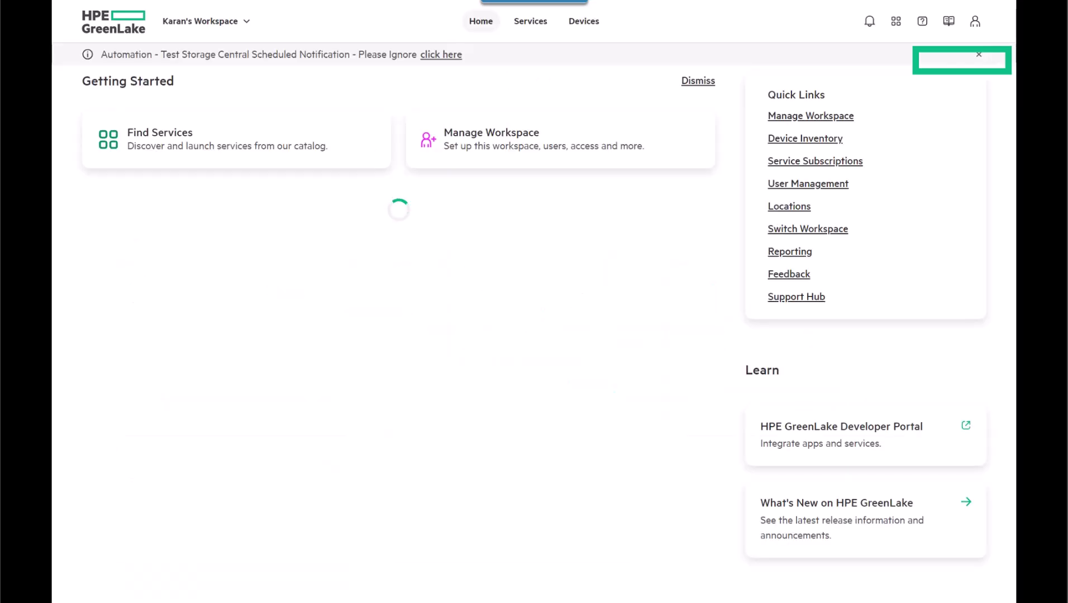
Step: Open Manage Workspace > Workspace identity & access > Users to see both verified users
click(486, 137)
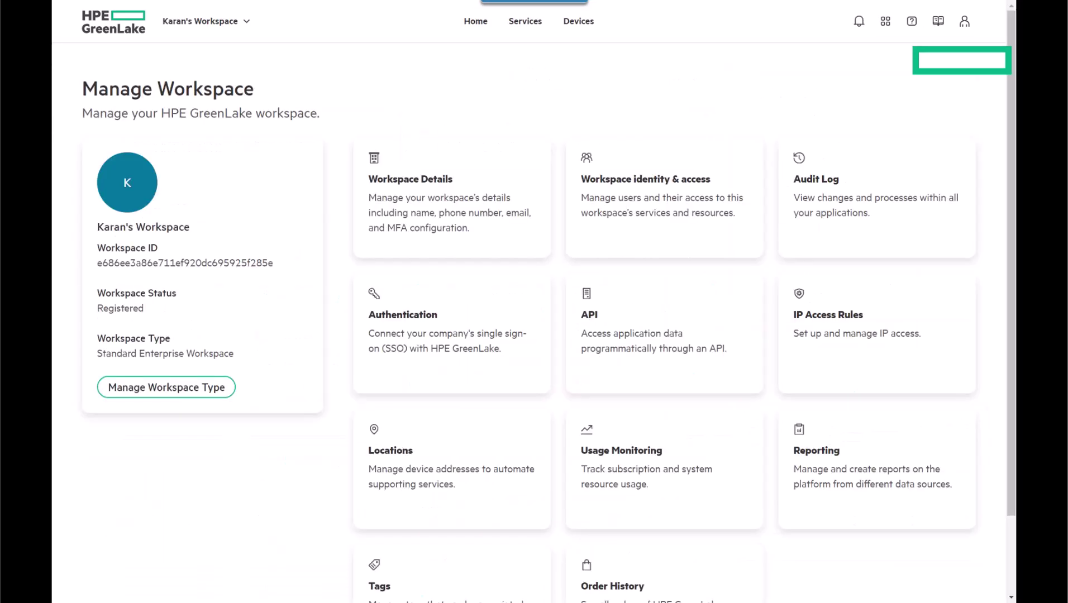
click(665, 199)
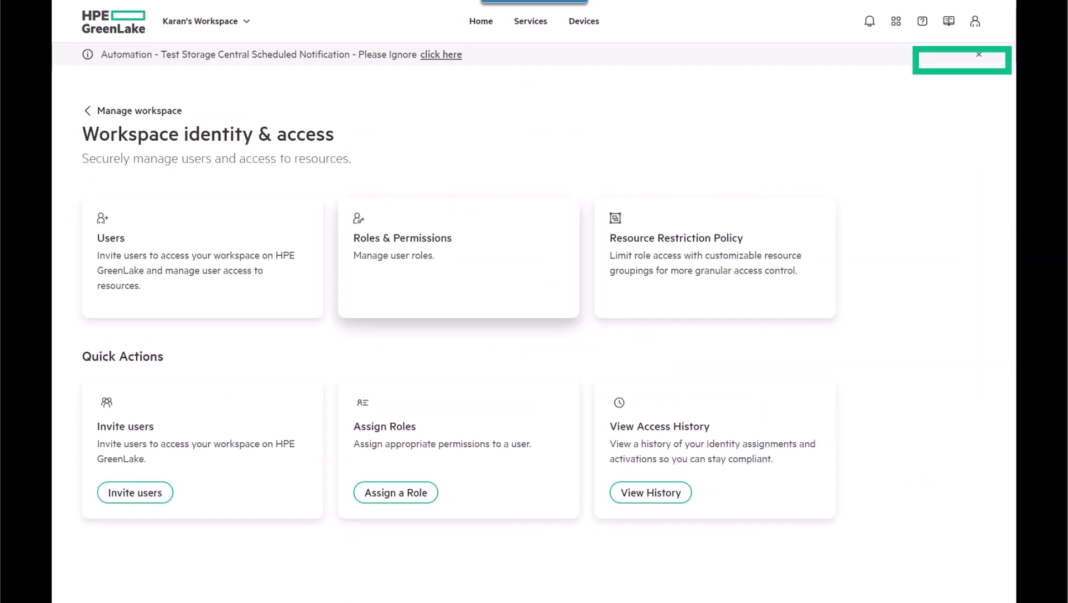
click(167, 257)
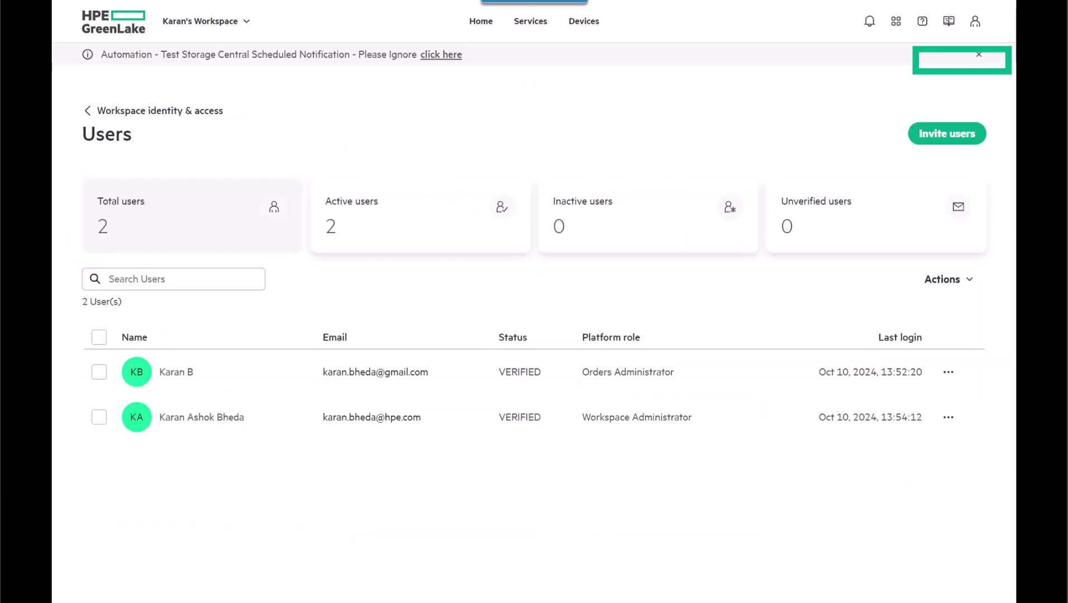